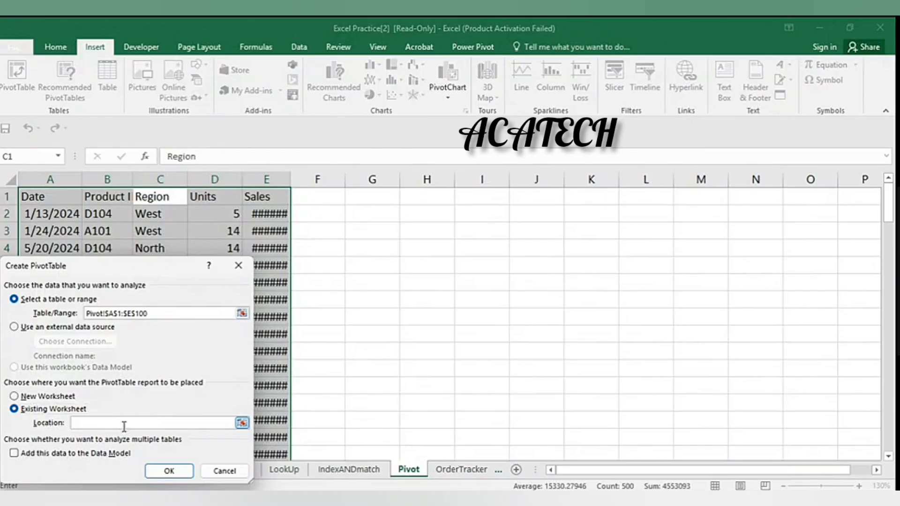
- Try to create a PivotTable from Pivot!$A$1:$E$100 on the existing worksheet at cell G2
click(372, 213)
click(179, 469)
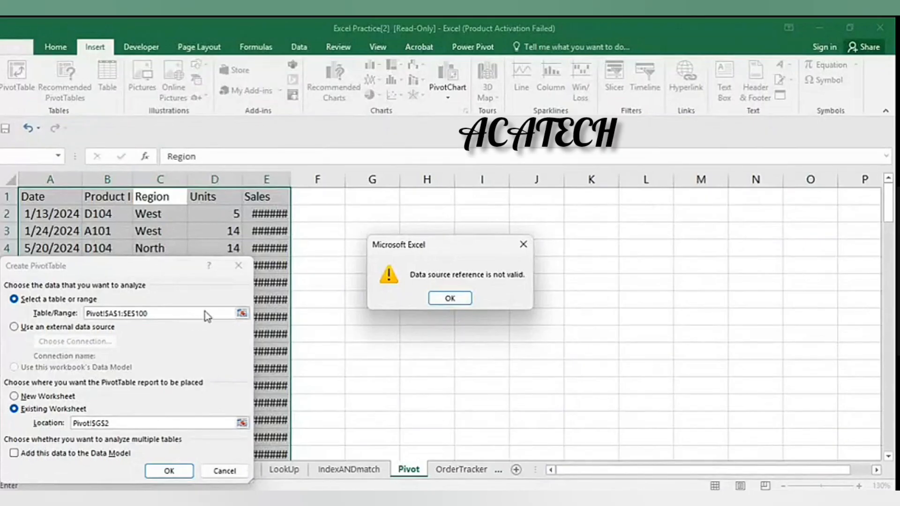
click(467, 303)
click(238, 265)
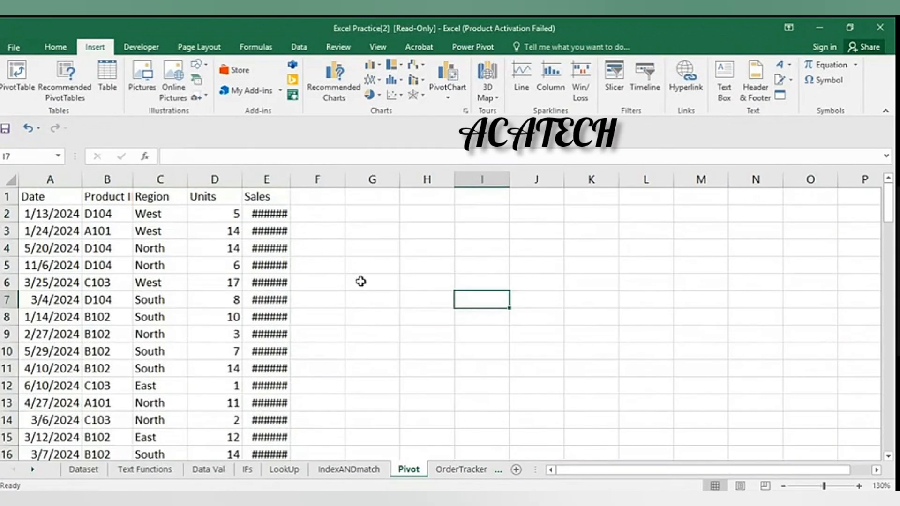
- Create a PivotTable from the whole data range A1:E100, placed on the existing Pivot worksheet at cell I4
click(153, 248)
key(ctrl+a)
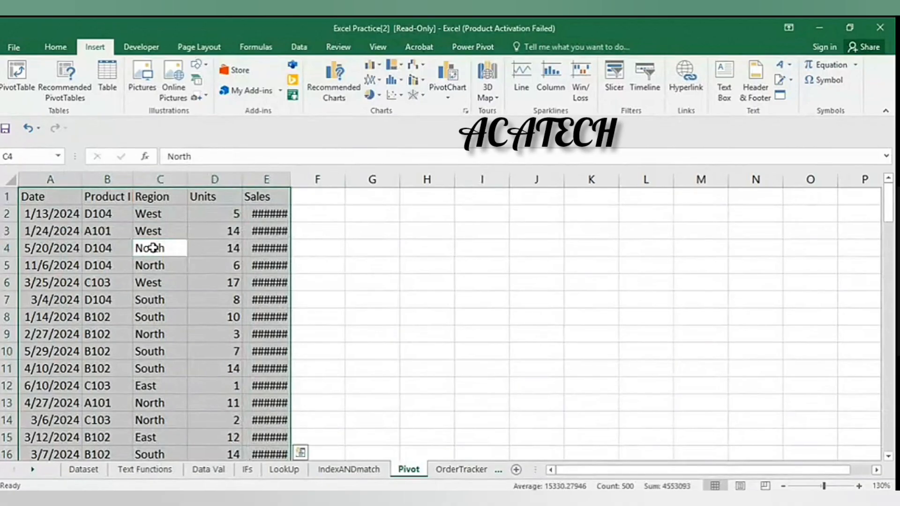
click(14, 89)
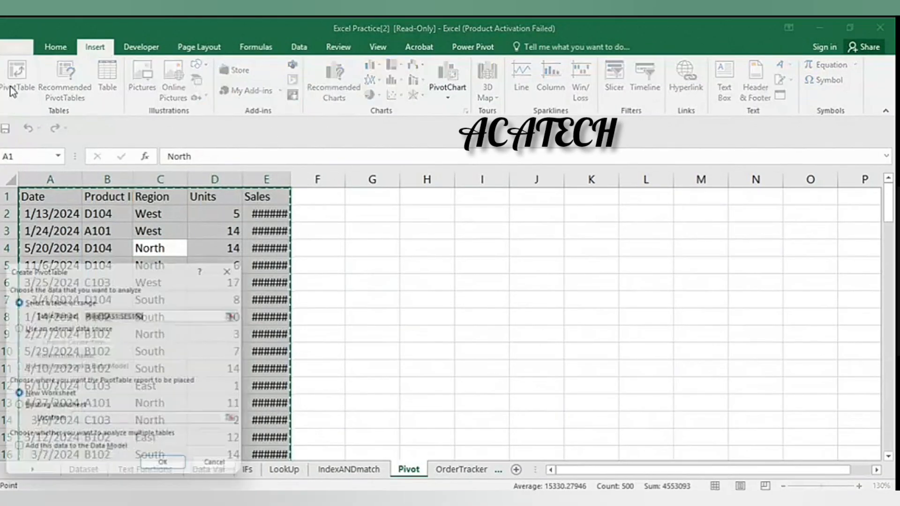
click(171, 313)
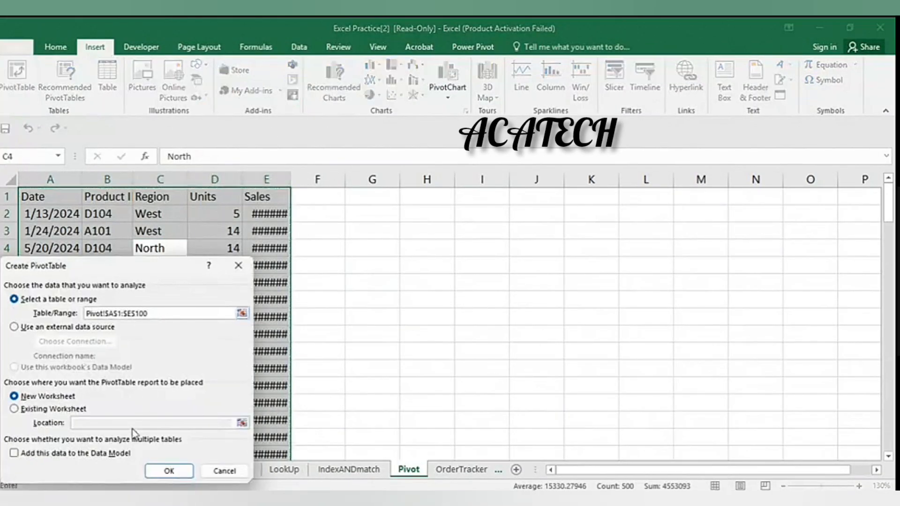
click(70, 410)
click(94, 422)
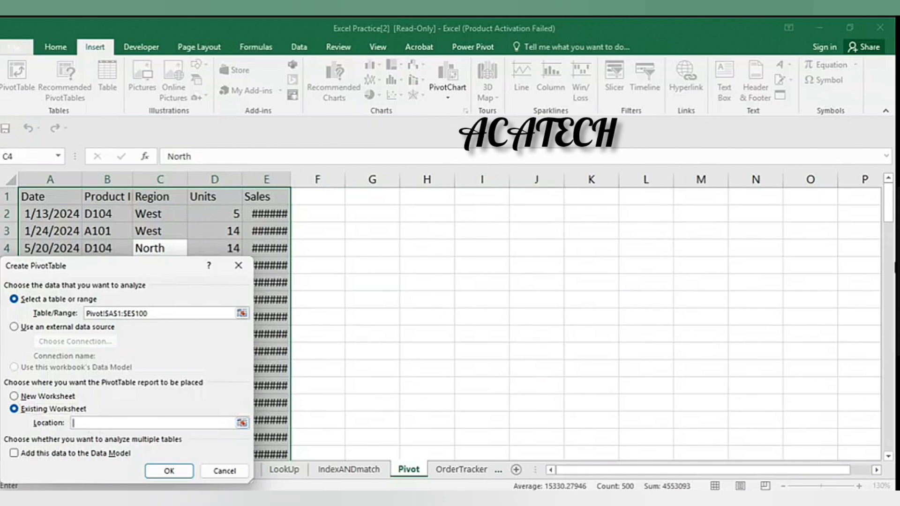
click(488, 255)
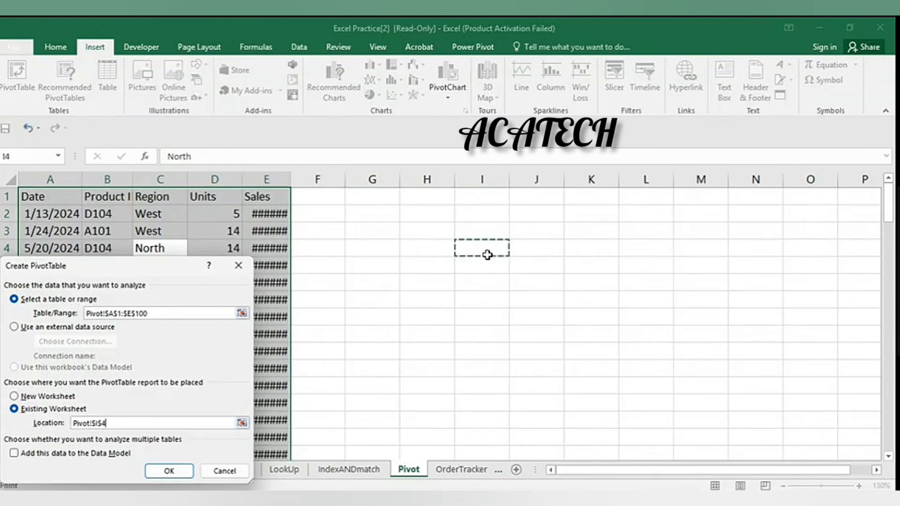
click(176, 475)
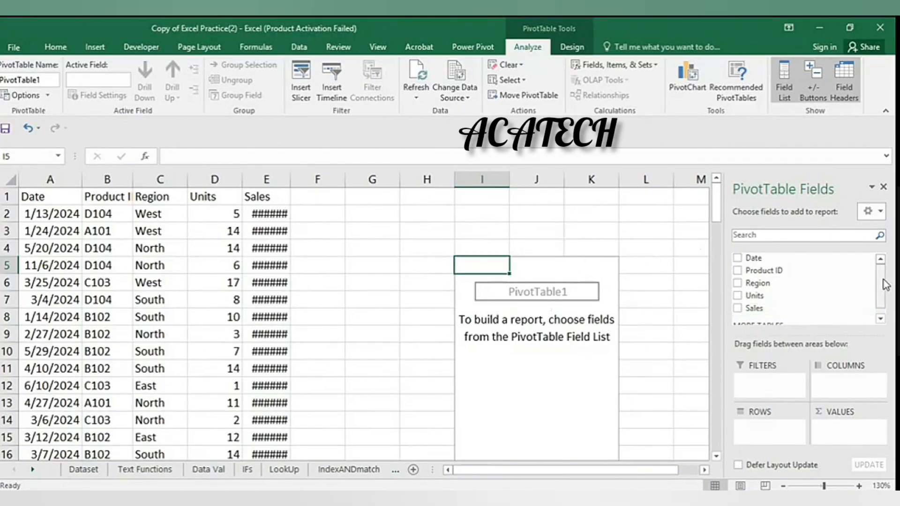
drag(882, 284, 882, 315)
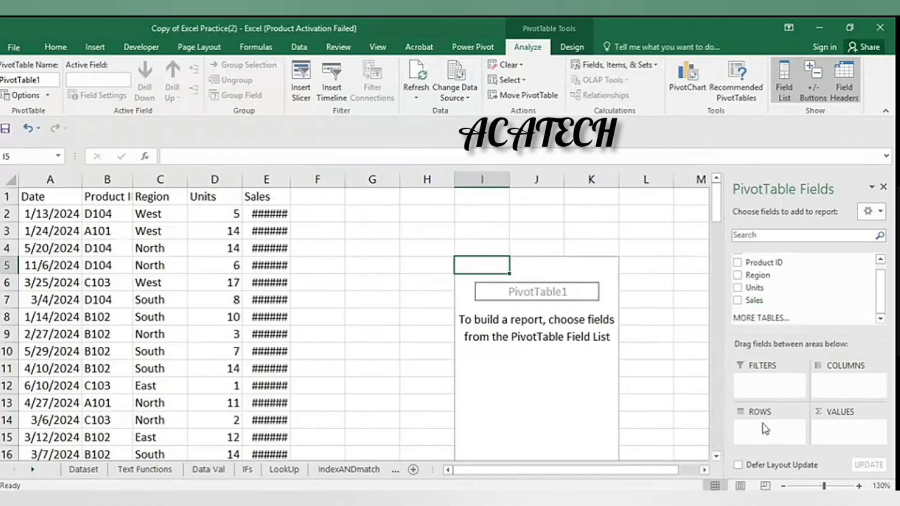
click(774, 386)
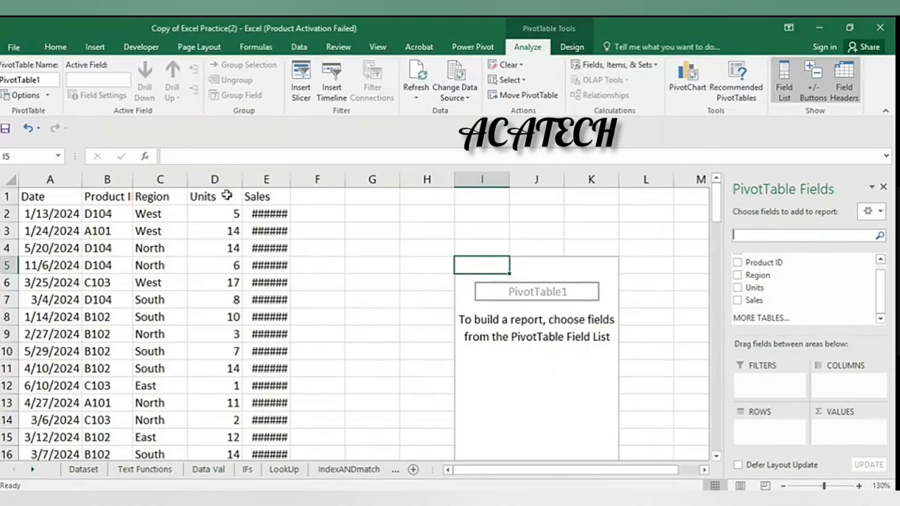
click(266, 212)
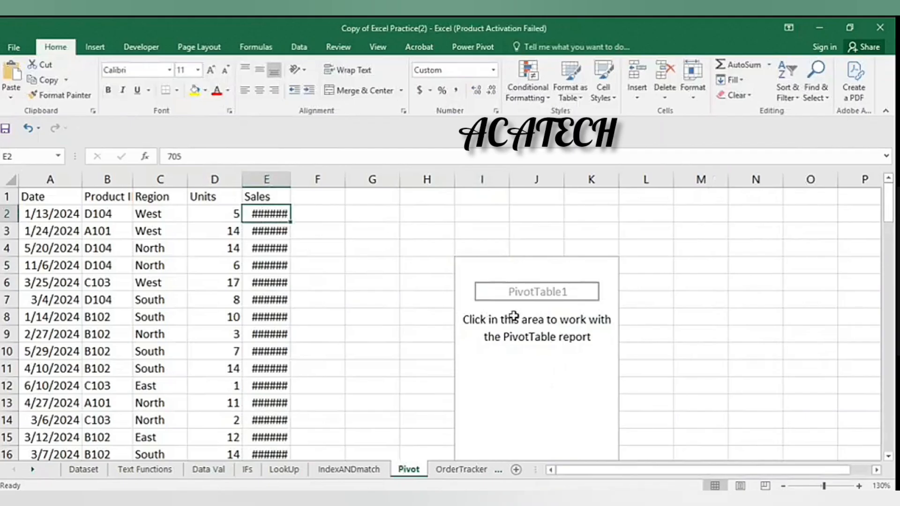
click(343, 218)
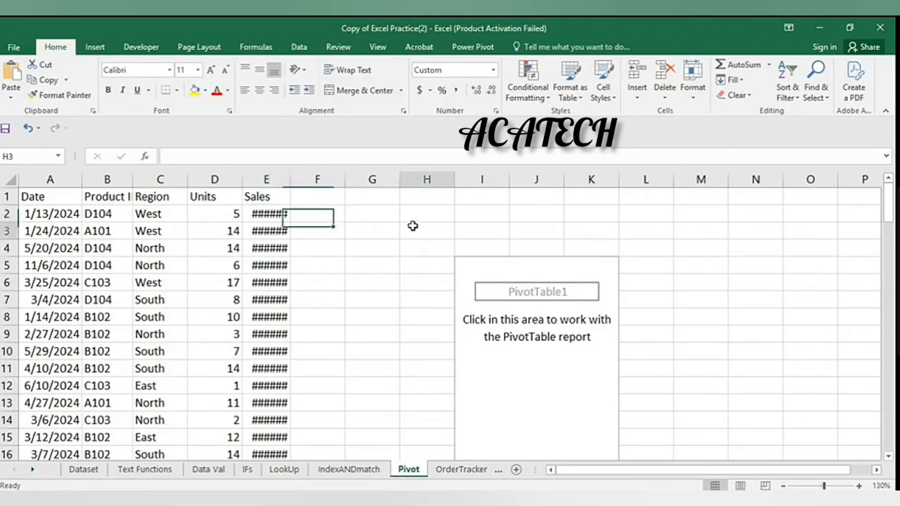
click(424, 232)
- Add Sales to the PivotTable's values and Product ID to its rows
click(512, 322)
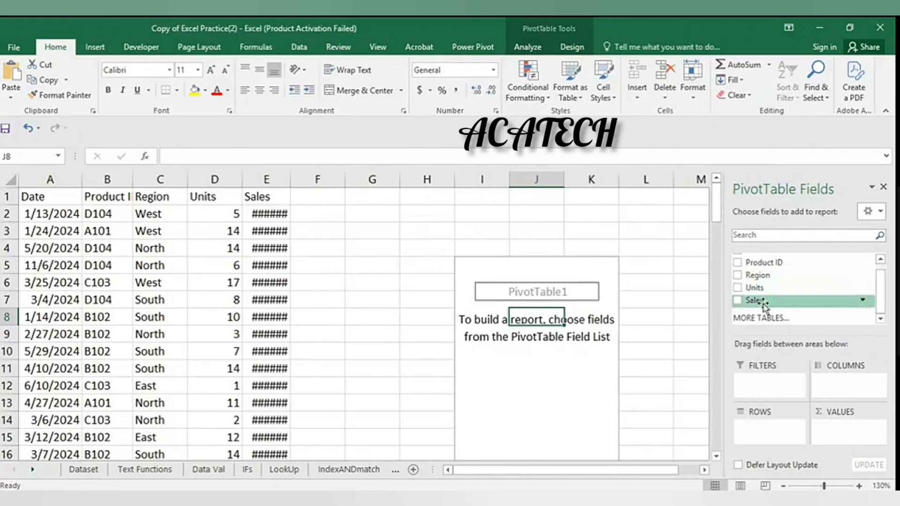
drag(762, 301, 849, 433)
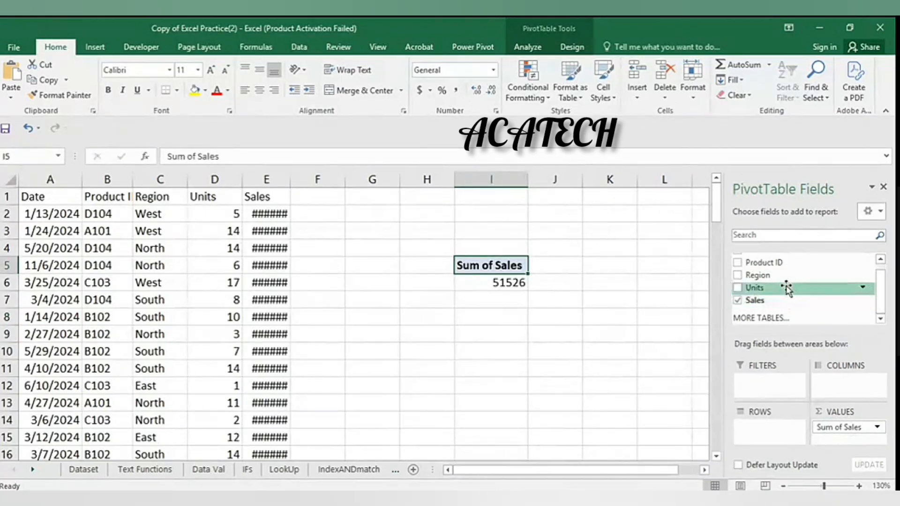
scroll(881, 286, up, 1)
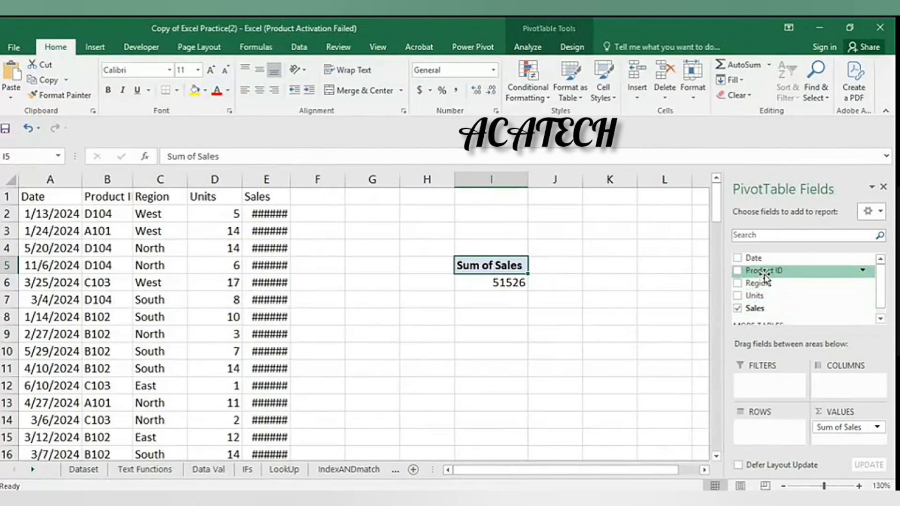
drag(765, 274, 773, 434)
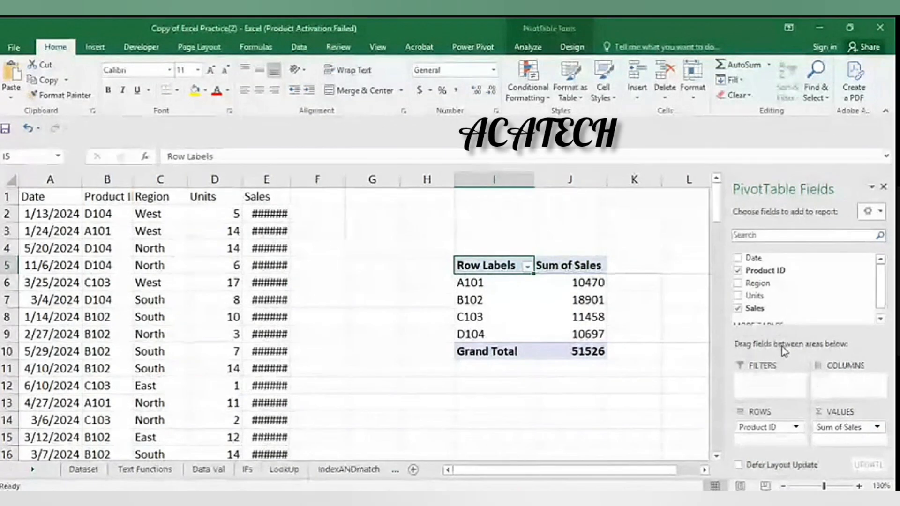
- Format the PivotTable's Sum of Sales values as Currency with the $ symbol and two decimal places
click(588, 280)
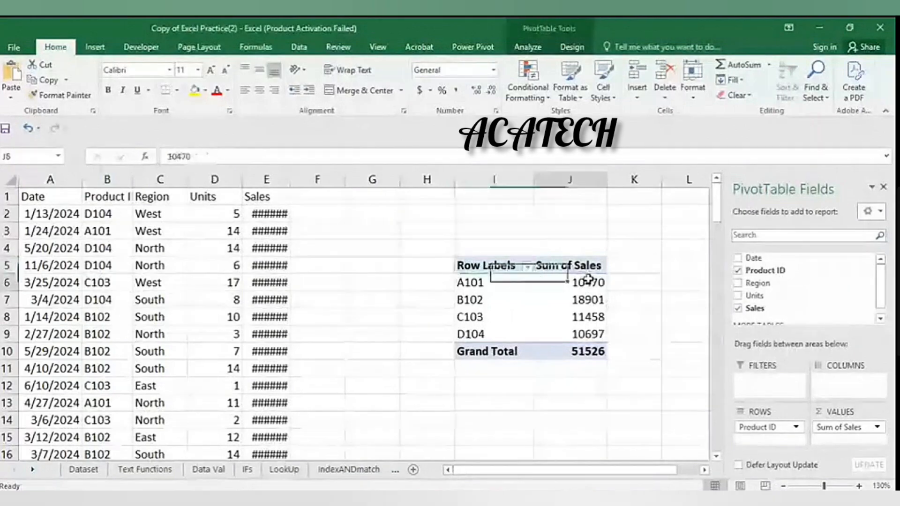
drag(588, 280, 591, 330)
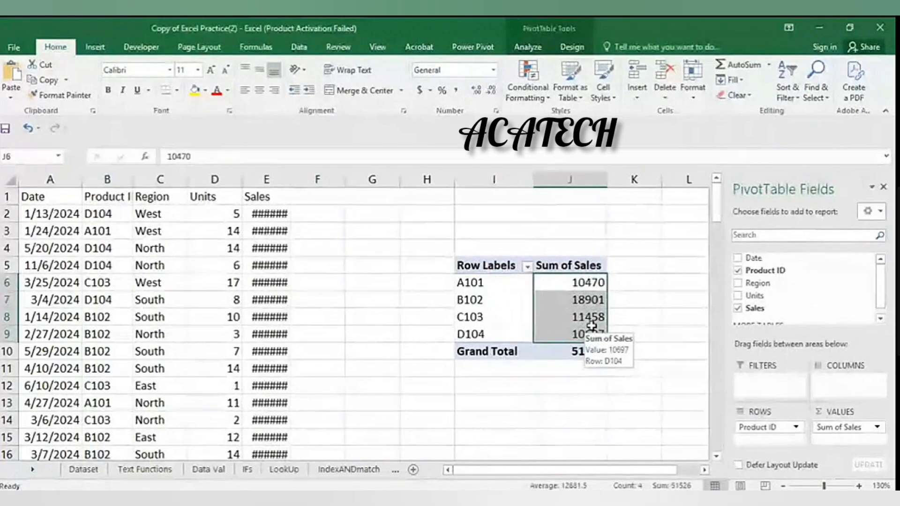
right_click(592, 326)
mouse_move(705, 248)
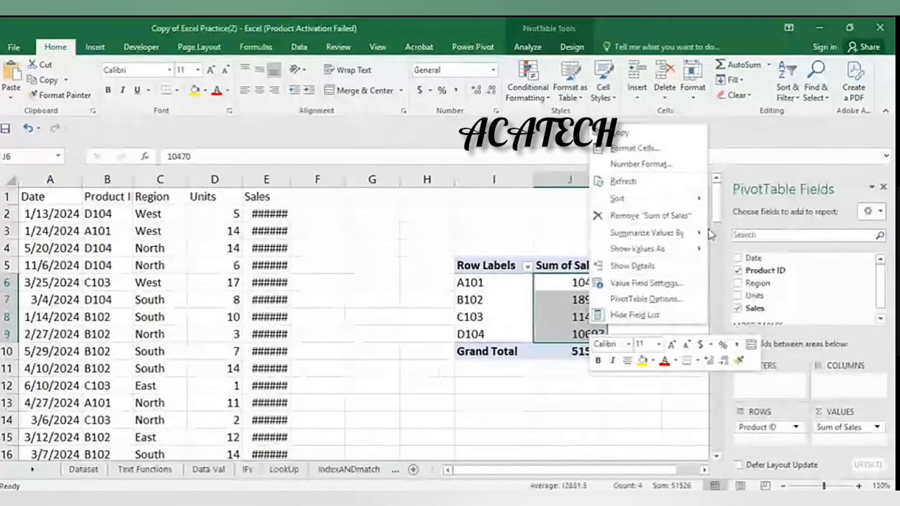
click(675, 164)
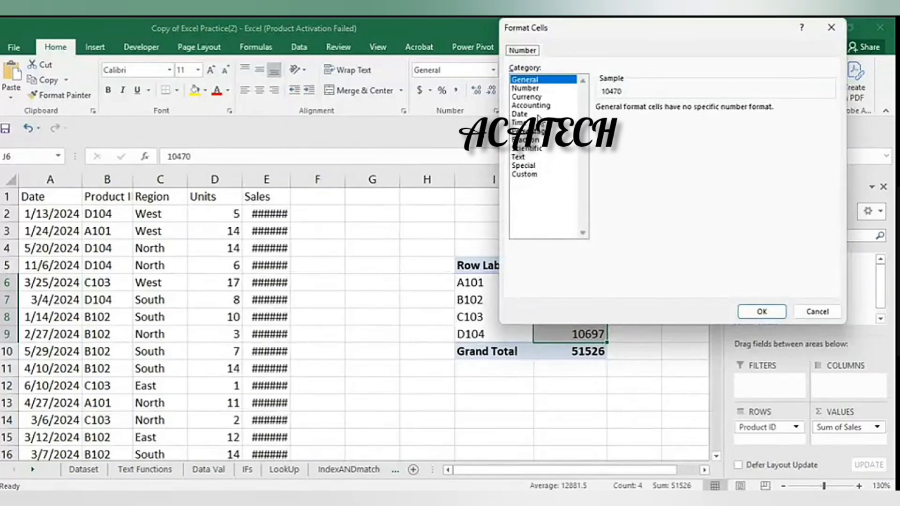
click(539, 97)
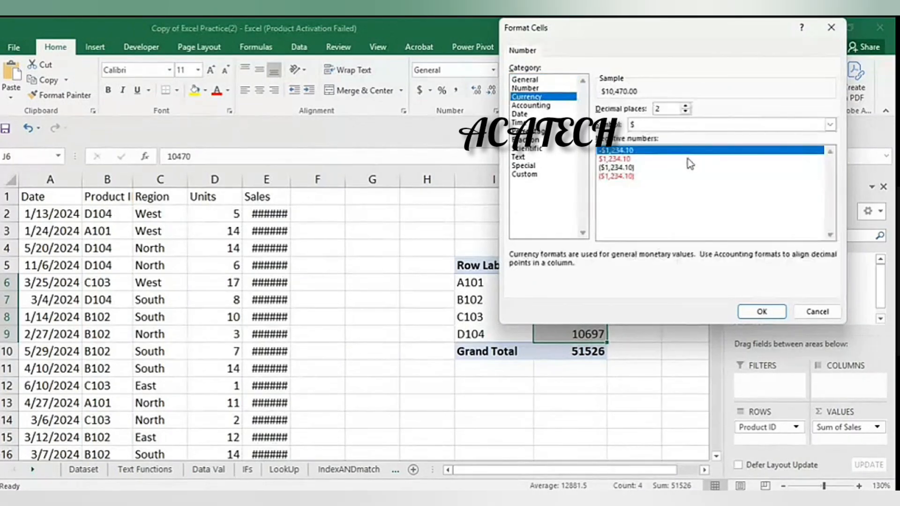
click(731, 126)
click(730, 129)
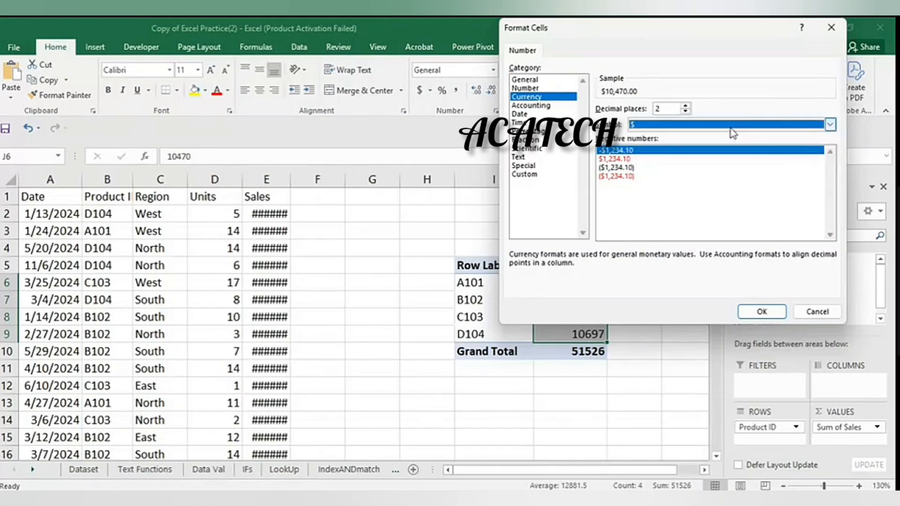
click(629, 160)
click(762, 312)
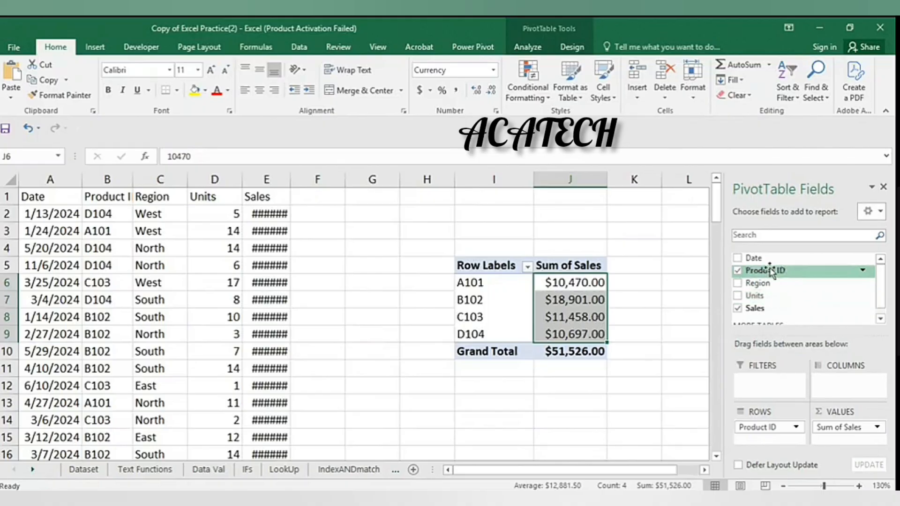
- Add the Date field to the PivotTable's columns and review the monthly sales across the report
drag(768, 259, 835, 386)
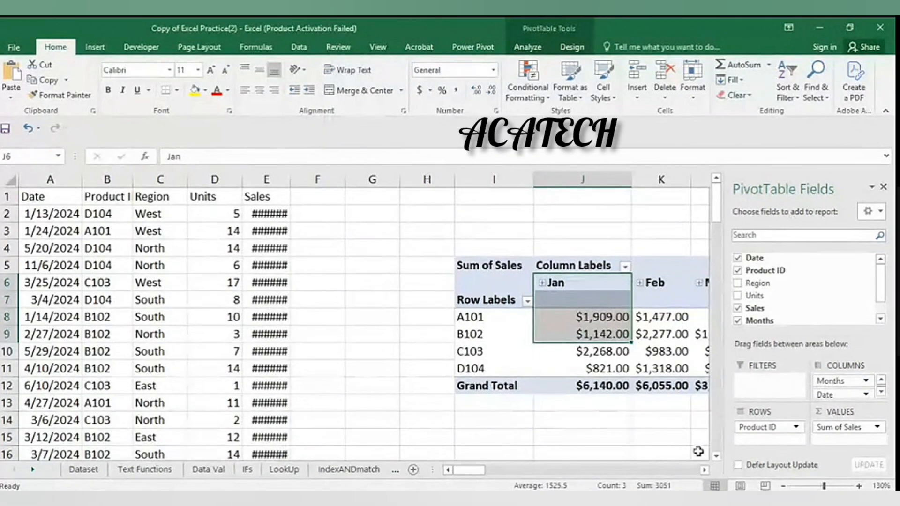
click(615, 474)
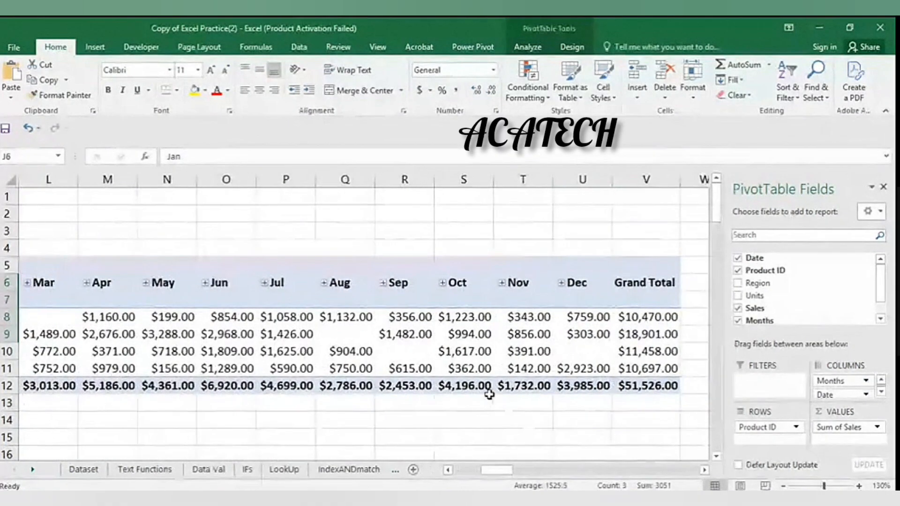
mouse_move(505, 470)
mouse_down()
mouse_move(516, 469)
mouse_move(478, 469)
mouse_move(518, 473)
mouse_move(483, 464)
mouse_move(521, 462)
mouse_move(496, 463)
mouse_up()
click(492, 352)
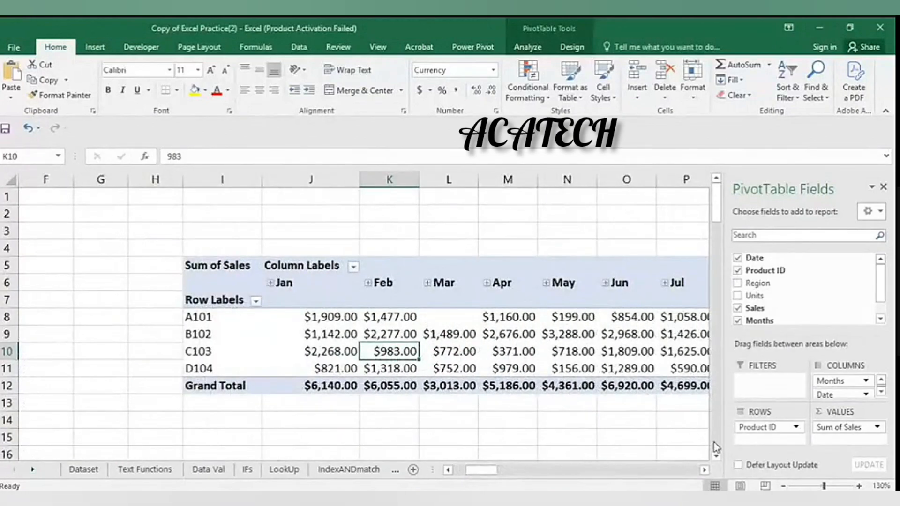
- Try the Date field in the PivotTable's rows, and remove both Date and Months from the report
drag(839, 395, 764, 444)
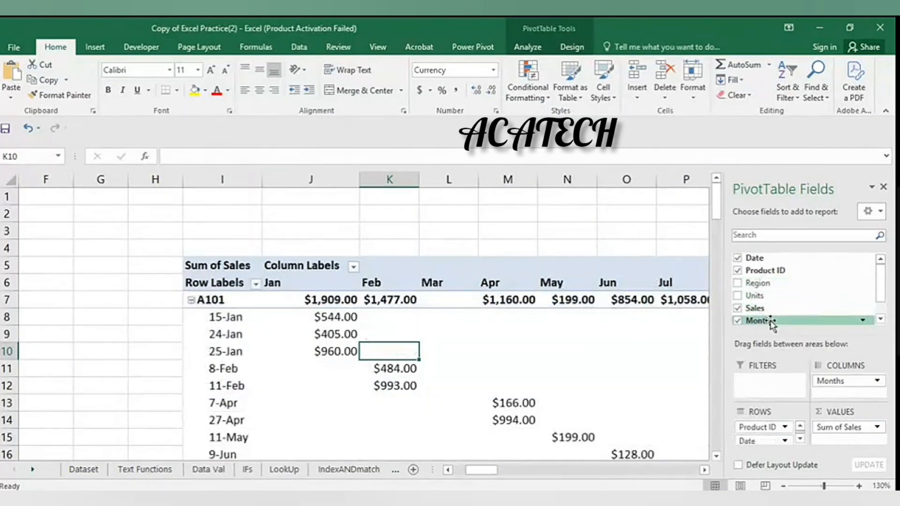
click(738, 258)
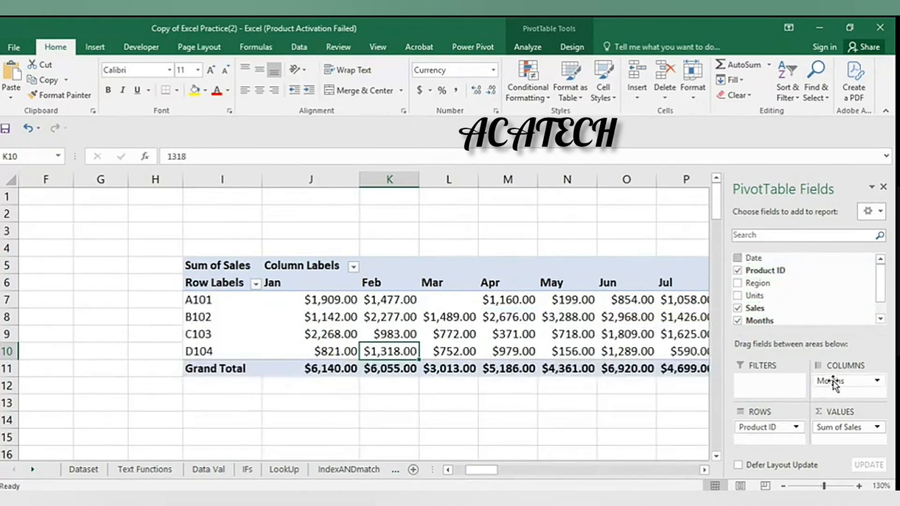
click(880, 381)
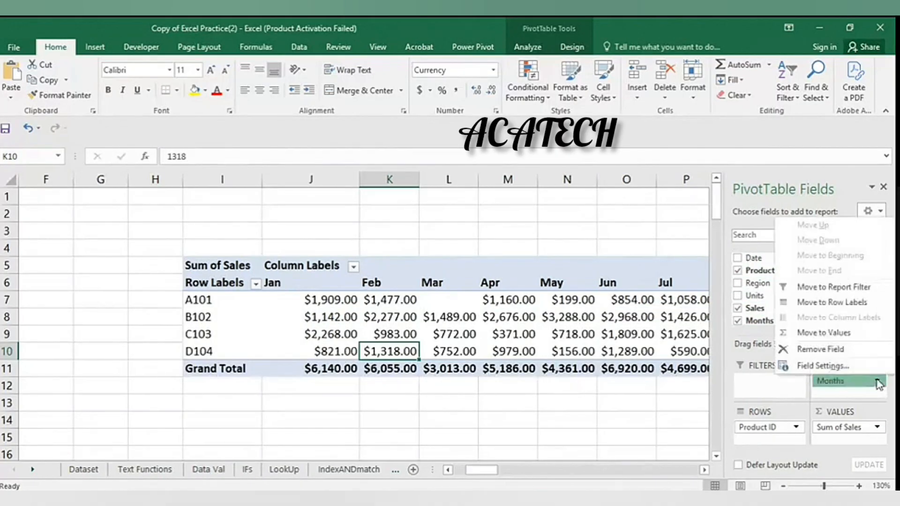
click(833, 351)
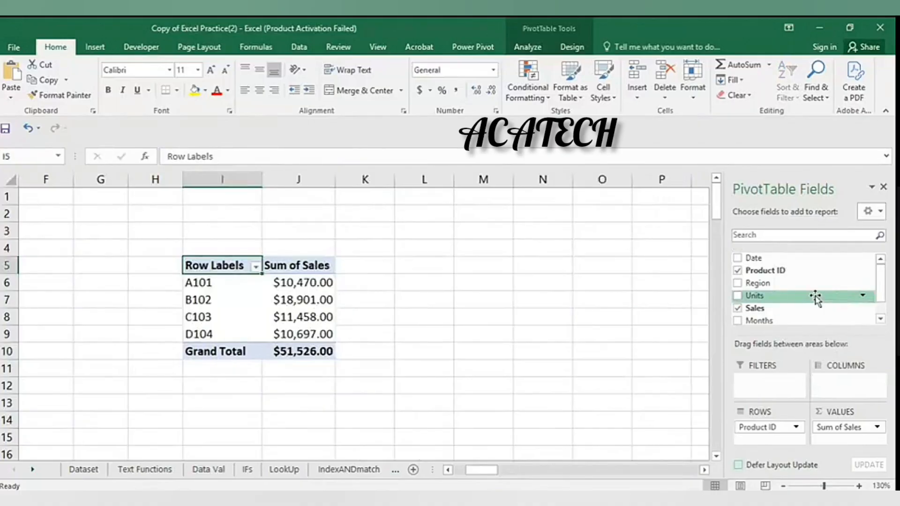
- Add the Date field to the PivotTable's rows beneath Product ID and look through the monthly breakdown
drag(769, 259, 776, 438)
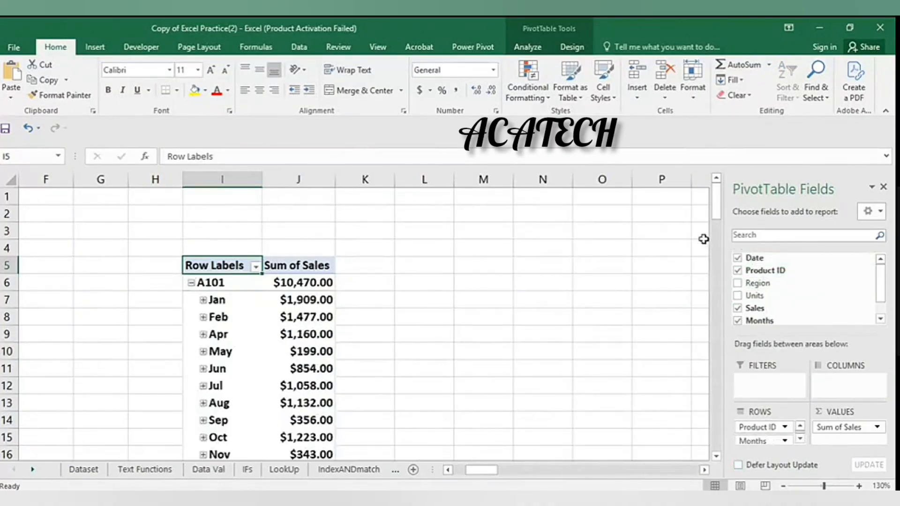
mouse_move(716, 209)
mouse_down()
mouse_move(730, 233)
mouse_move(727, 210)
mouse_move(744, 328)
mouse_move(758, 245)
mouse_move(736, 233)
mouse_move(730, 207)
mouse_move(747, 207)
mouse_move(717, 208)
mouse_move(725, 215)
mouse_up()
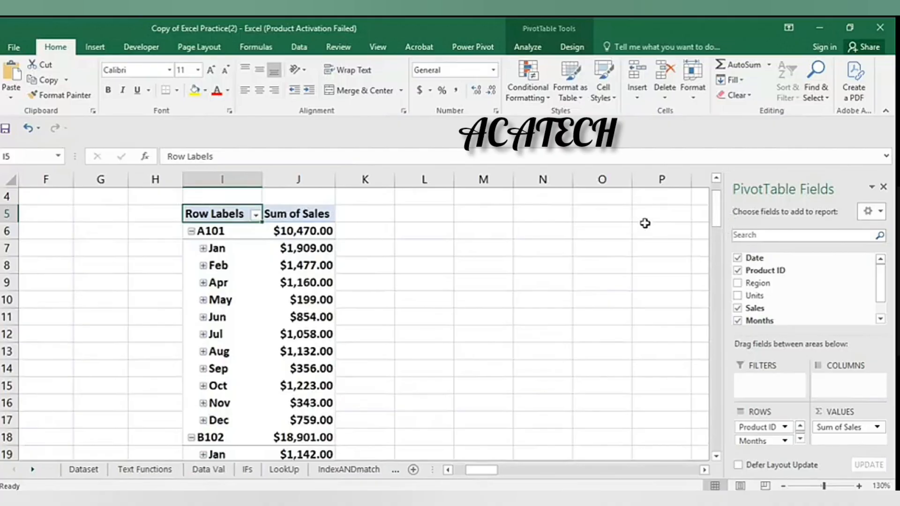
mouse_move(714, 218)
mouse_down()
mouse_move(714, 226)
mouse_move(722, 222)
mouse_up()
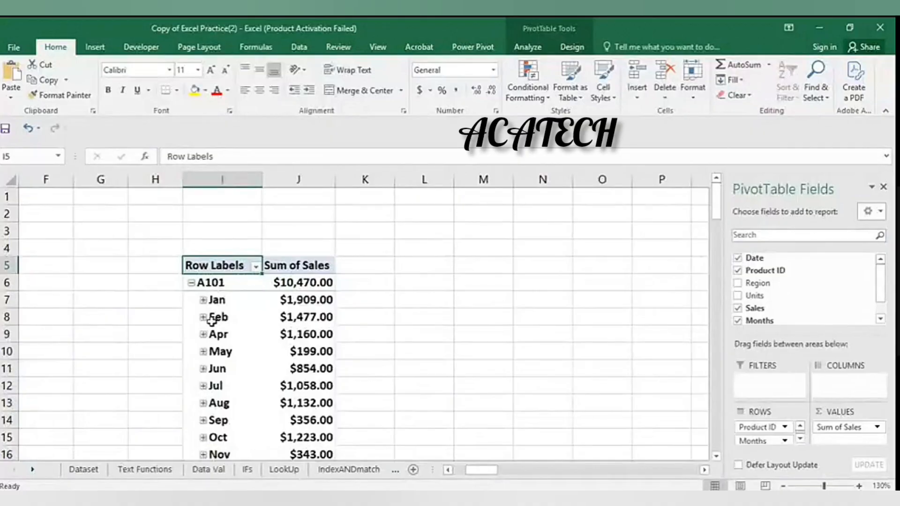
- Group the PivotTable's row dates by Days only, leaving Months out of the grouping
right_click(223, 340)
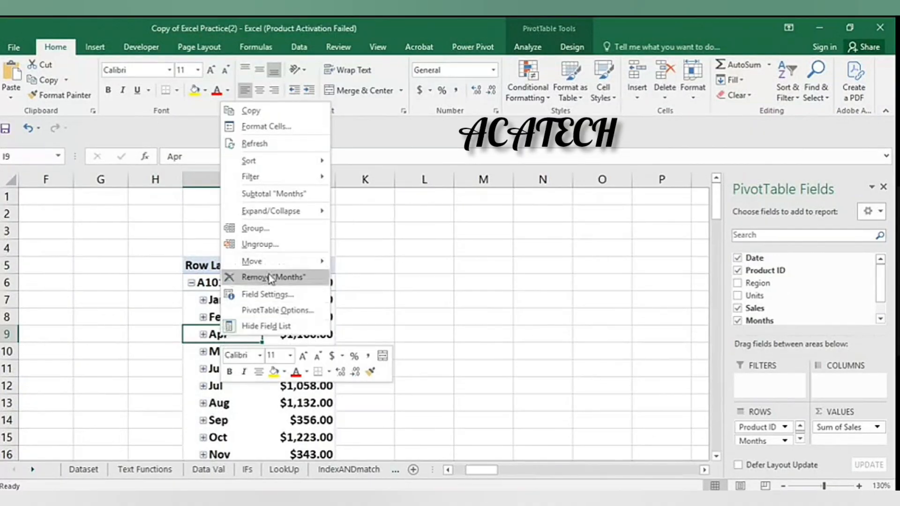
click(309, 228)
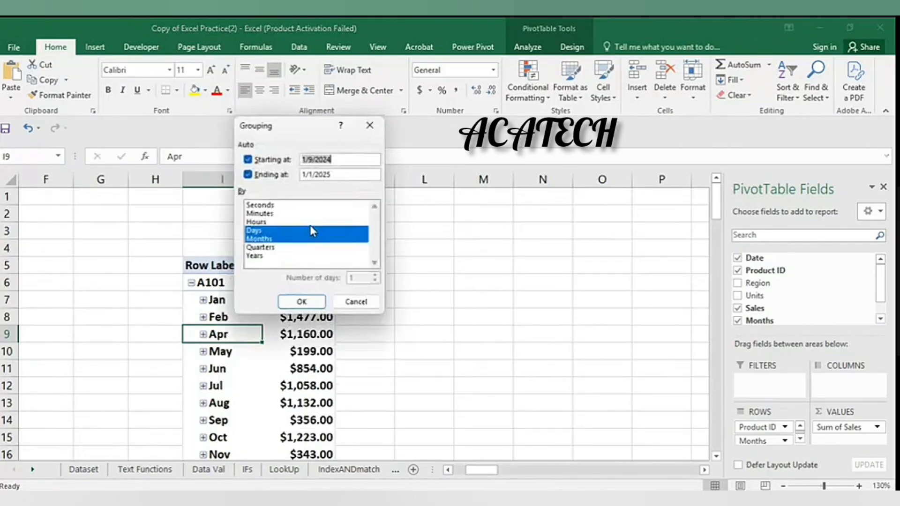
click(270, 240)
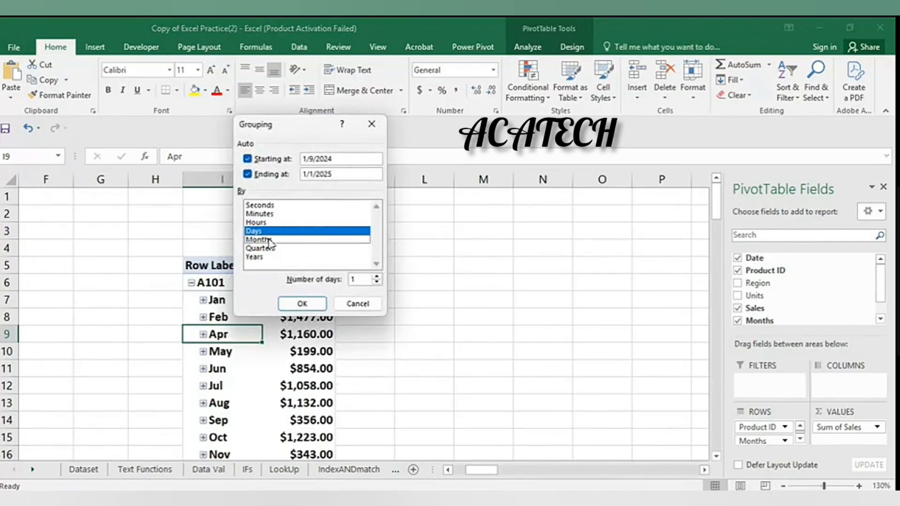
click(309, 304)
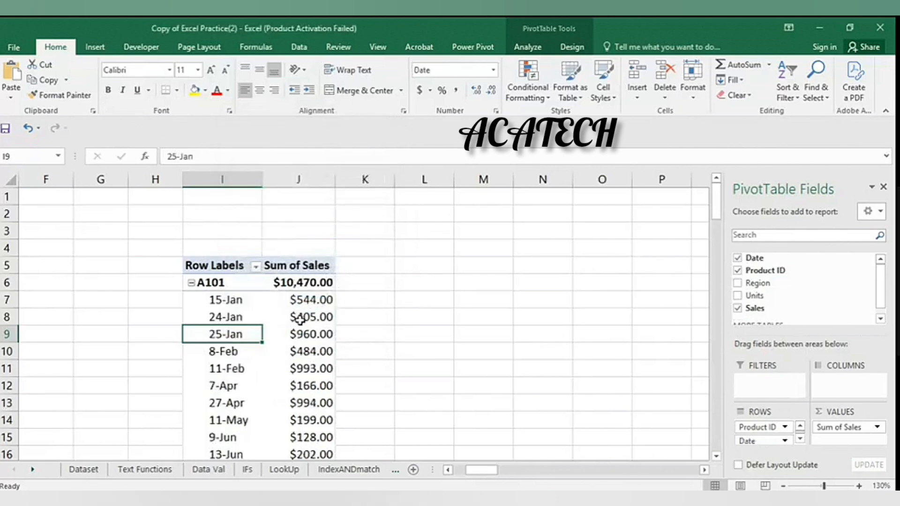
right_click(250, 342)
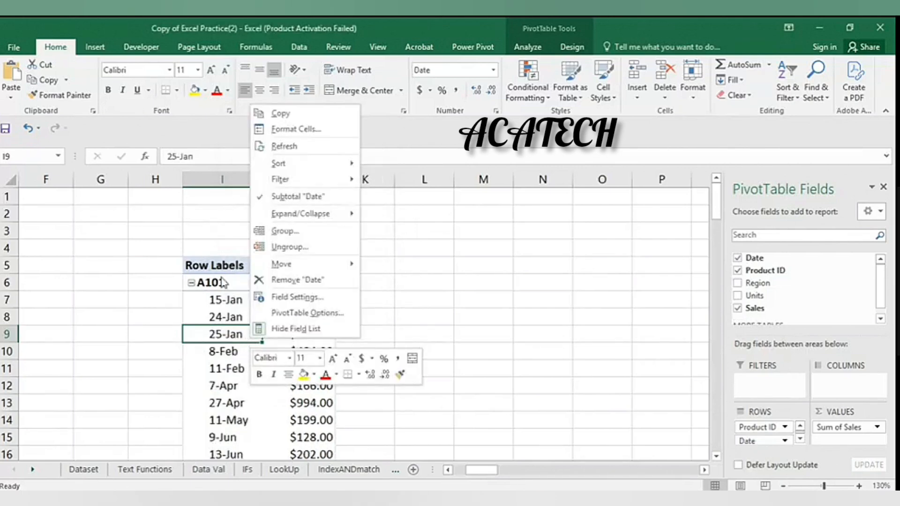
click(300, 231)
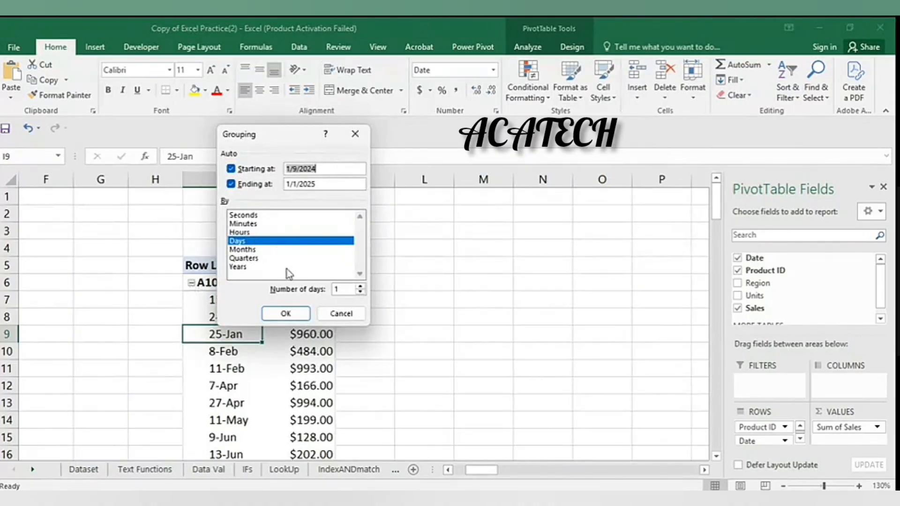
click(341, 313)
- Collapse the A101 product's date rows, and undo both the collapse and the days-only grouping
click(191, 283)
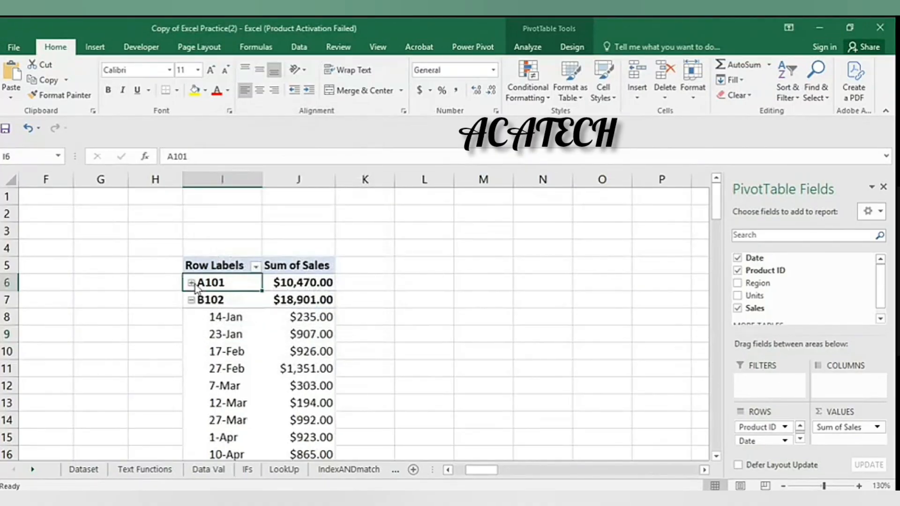
key(ctrl+z)
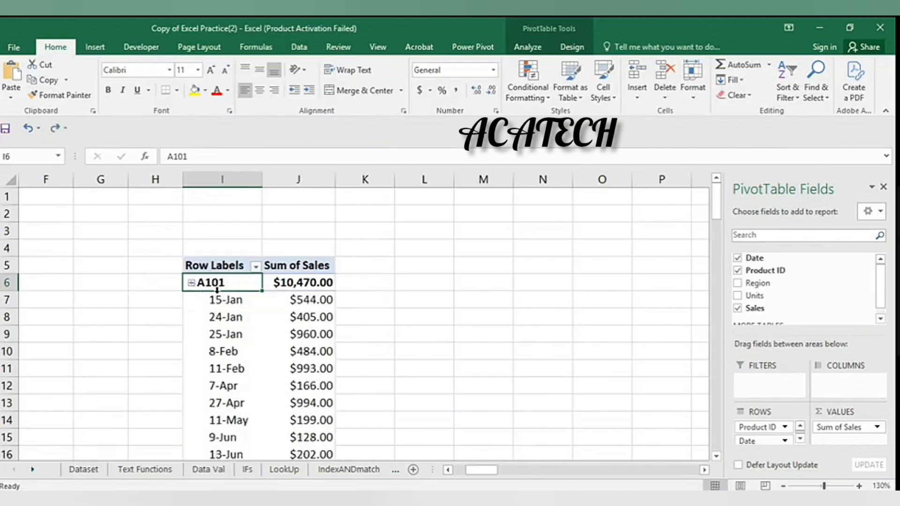
key(ctrl+z)
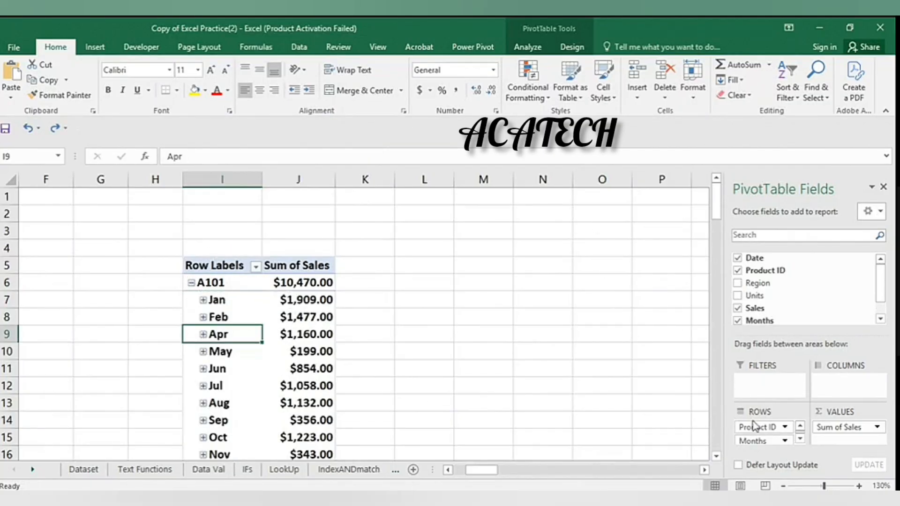
- Move the Product ID field from the PivotTable's rows to its columns and review the report down to the Grand Total
drag(762, 427, 849, 388)
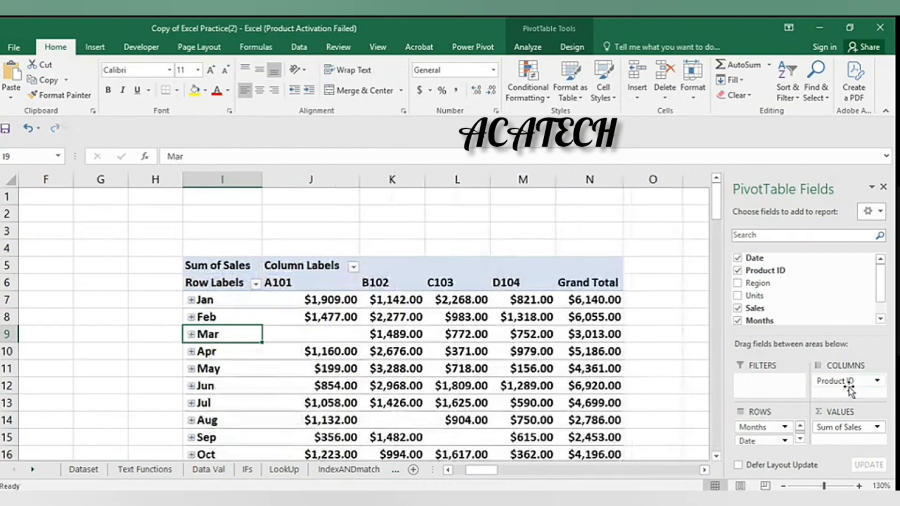
drag(718, 205, 723, 214)
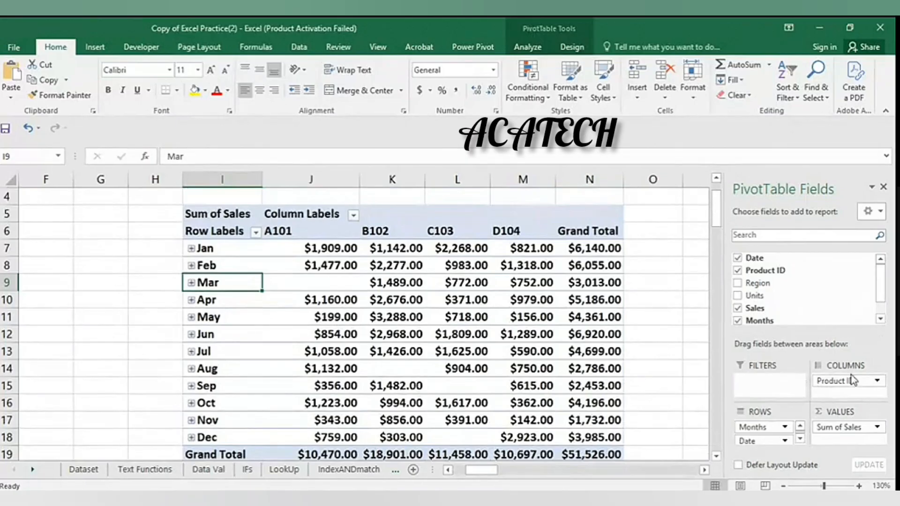